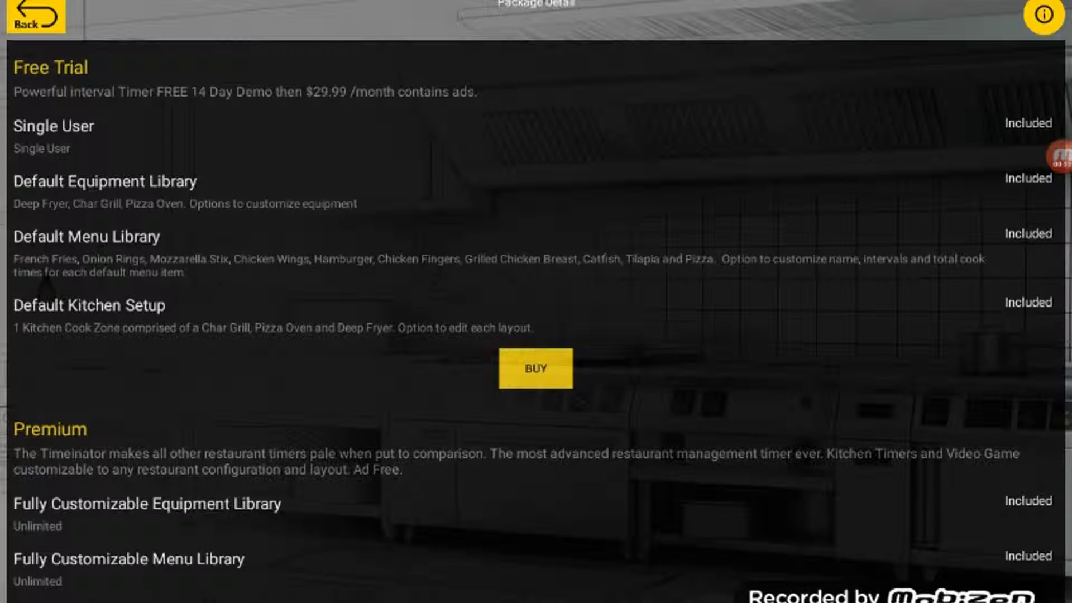
pyautogui.click(536, 369)
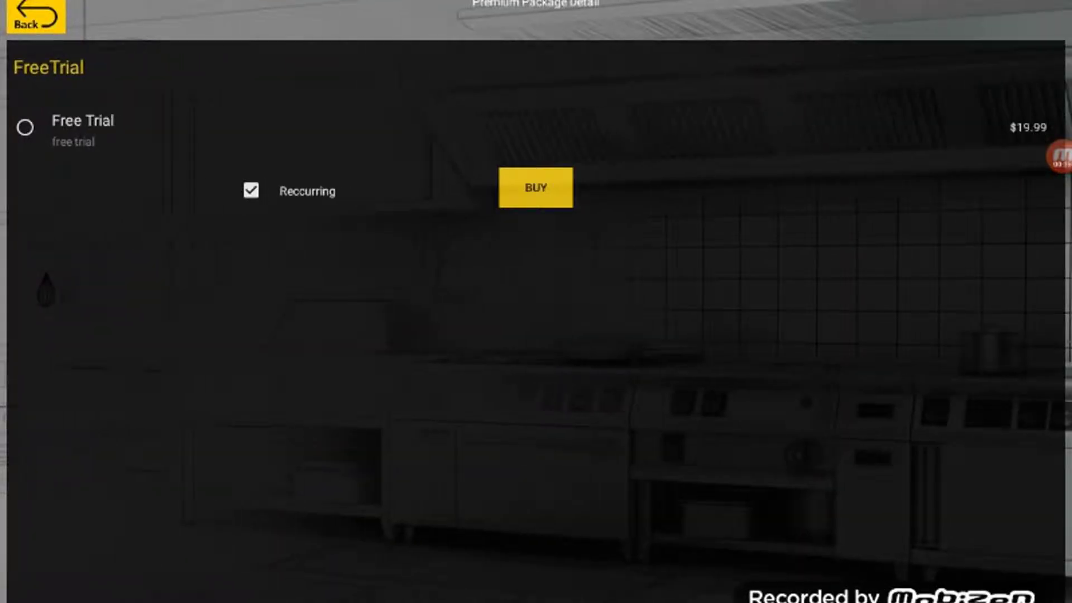
pyautogui.click(24, 127)
pyautogui.click(36, 16)
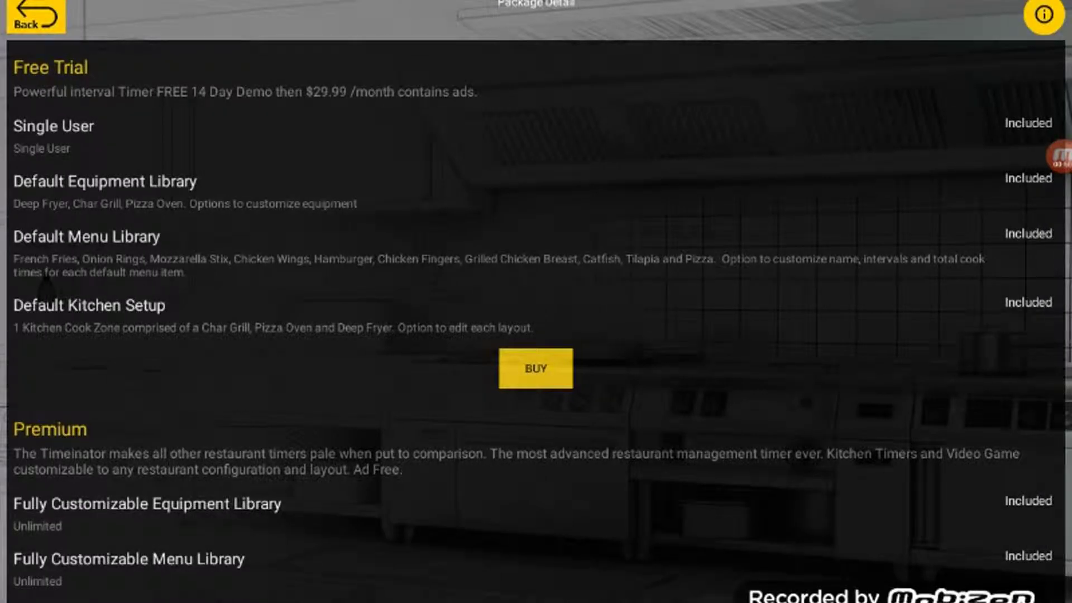
pyautogui.scroll(-3, 536, 335)
pyautogui.scroll(-2, 536, 336)
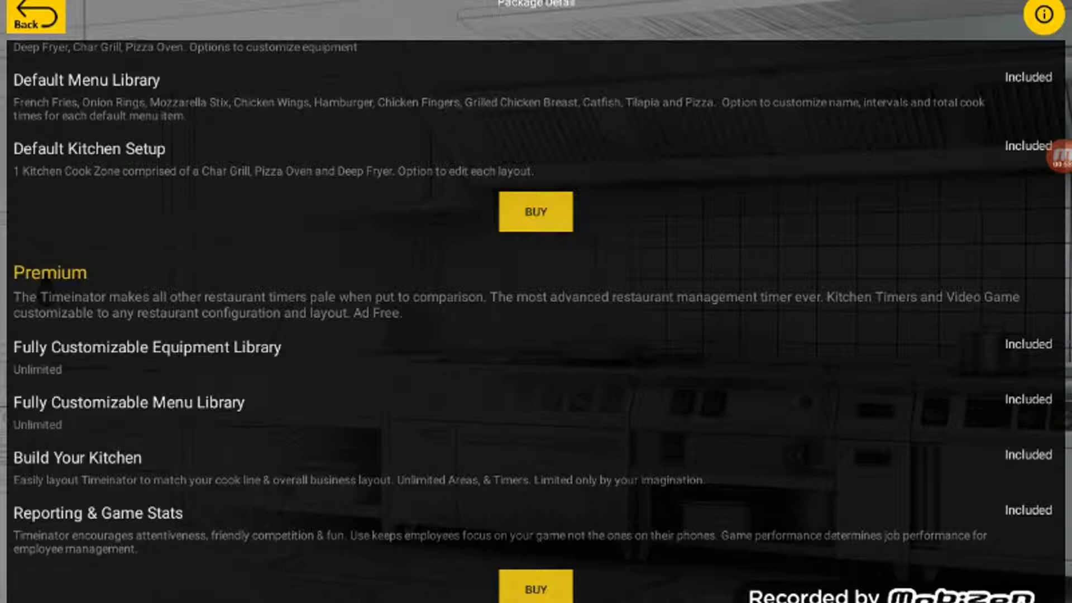
# Start buying the Premium package from the packages screen.
pyautogui.click(536, 588)
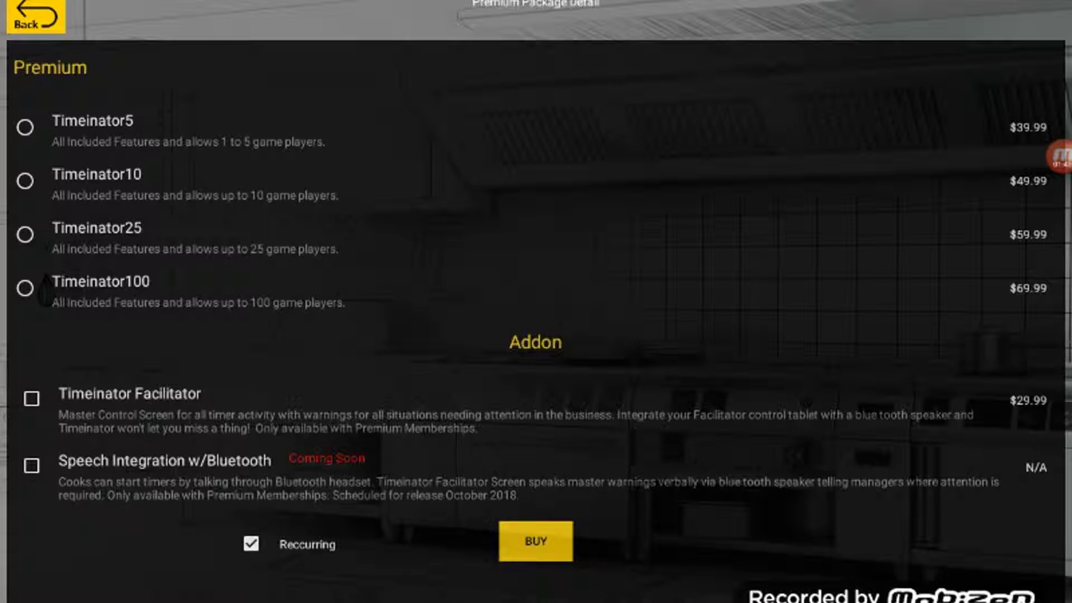
# Choose the Timeinator5 plan with the Timeinator Facilitator add-on and submit the $69.98 purchase.
pyautogui.click(26, 127)
pyautogui.click(31, 399)
pyautogui.click(535, 541)
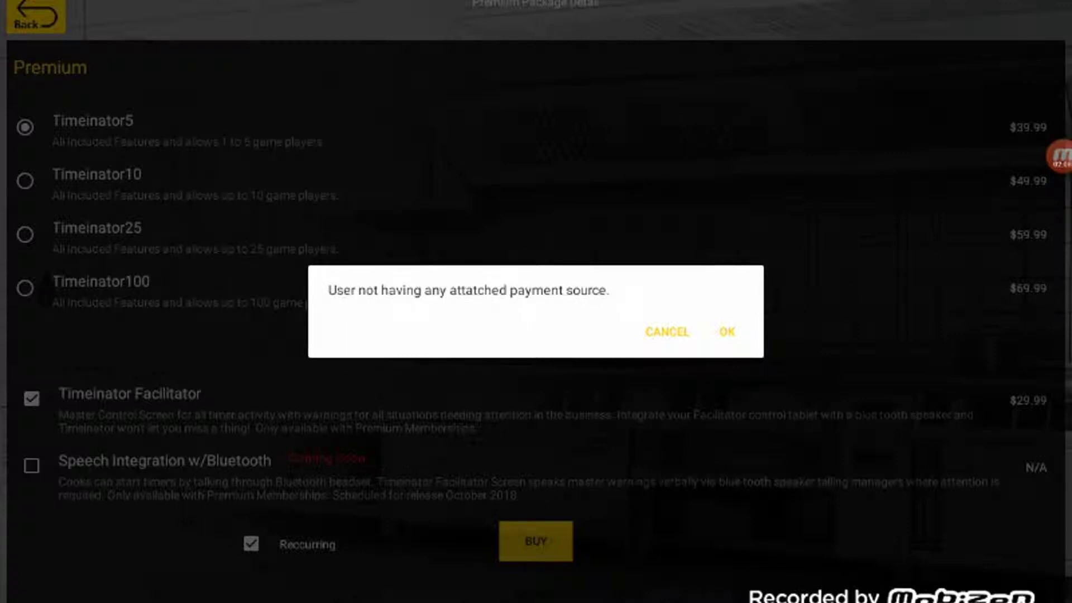
# Acknowledge the missing payment source and no-card-attached warnings to reach card payment.
pyautogui.click(728, 332)
pyautogui.click(536, 541)
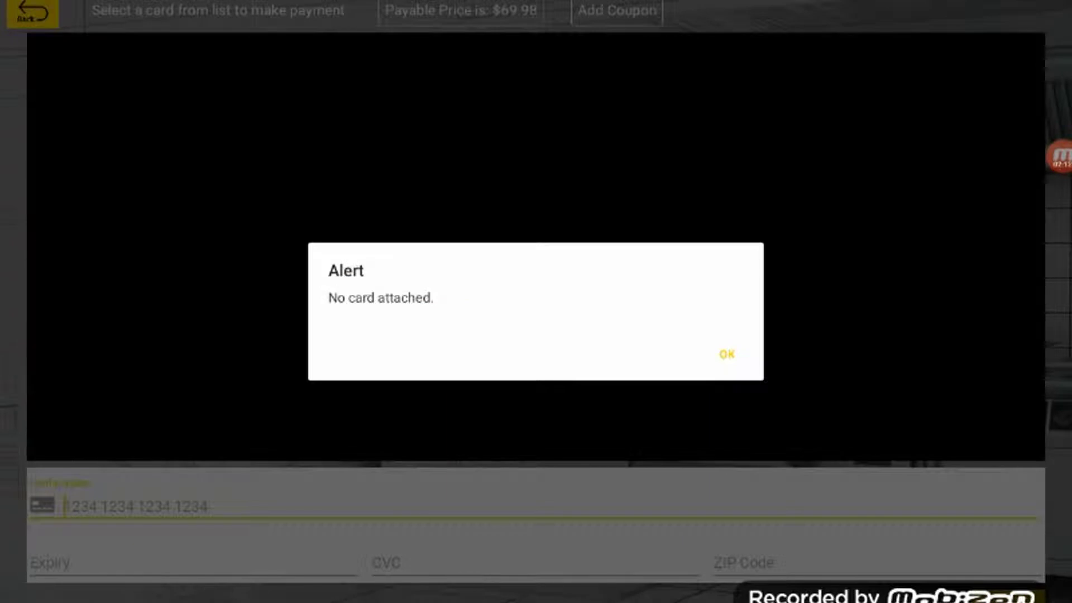
pyautogui.click(727, 354)
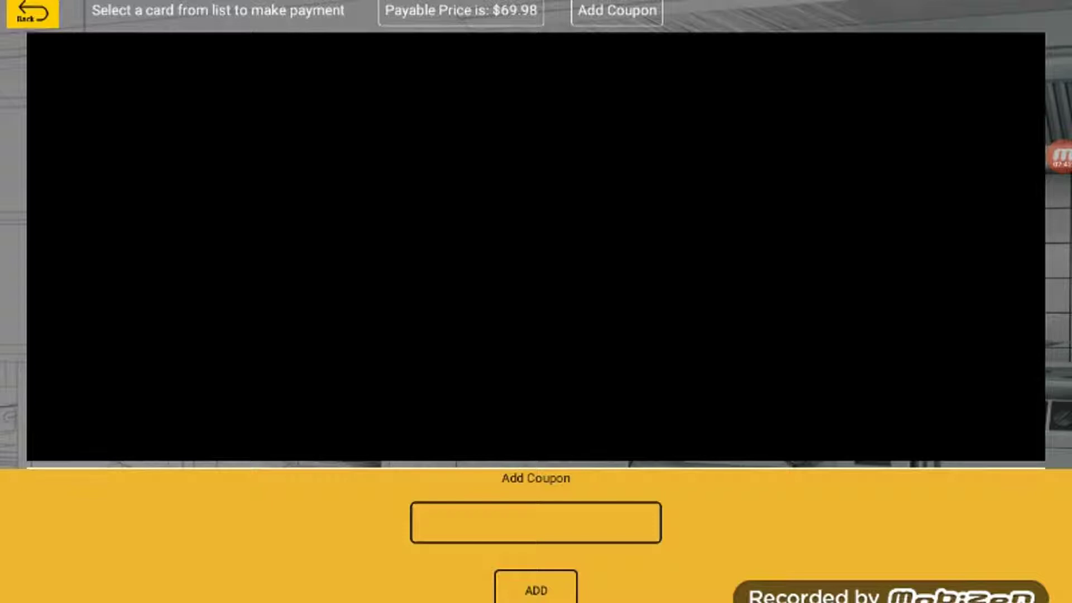
# Apply the coupon, submit the $0.00 card payment and acknowledge the Payment Successful message.
pyautogui.click(1060, 156)
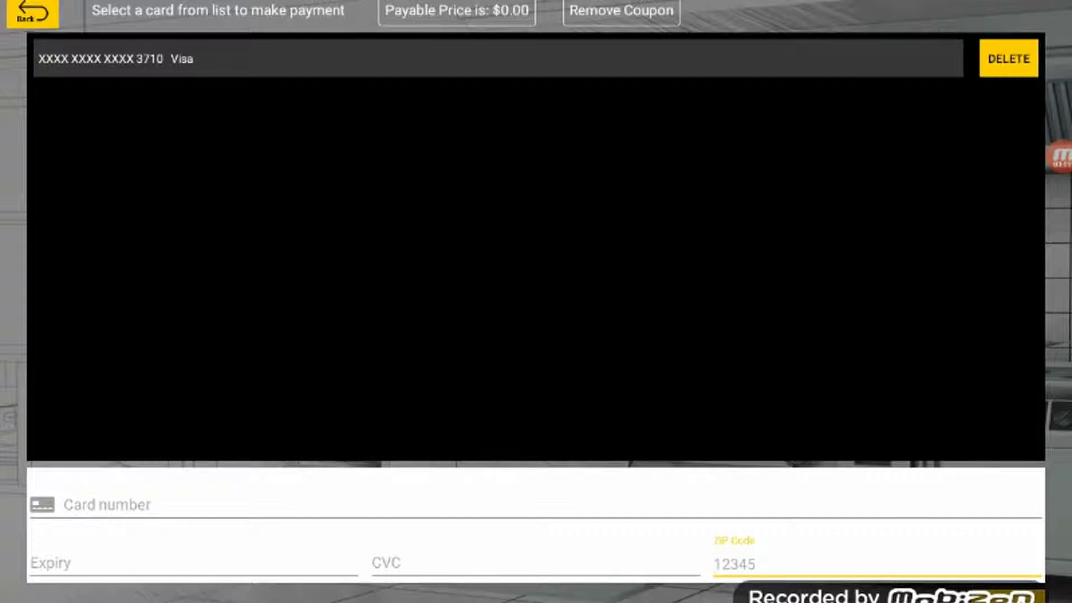
pyautogui.press('Return')
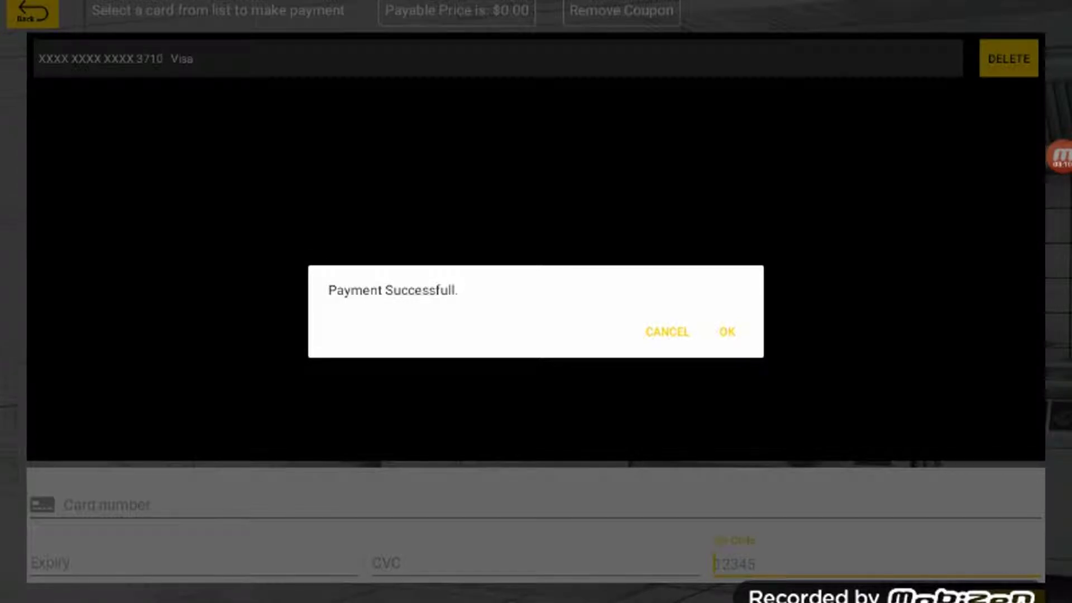
pyautogui.press('Return')
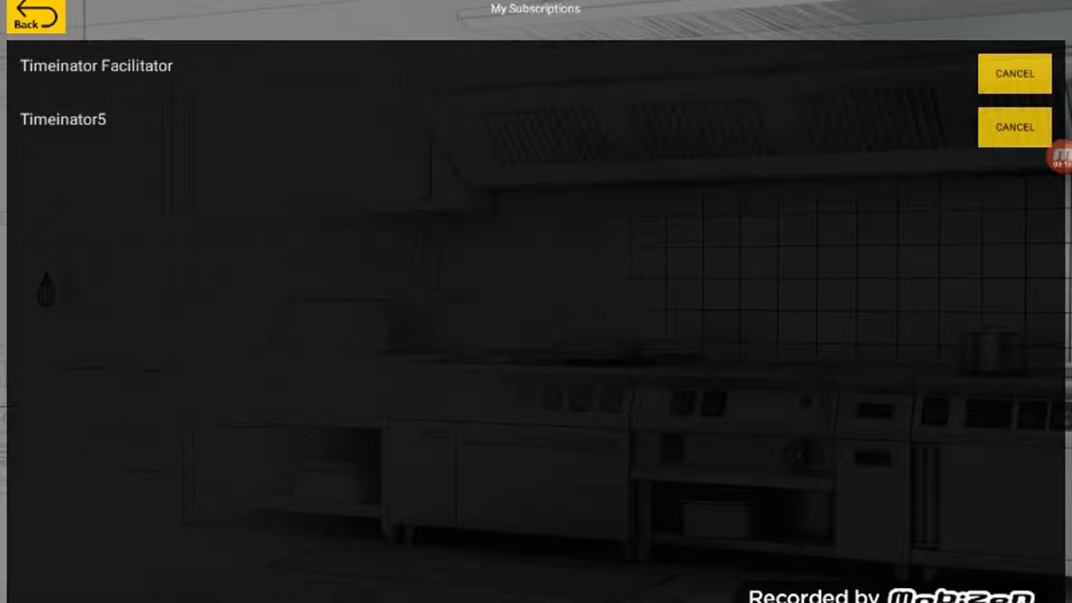
# Recheck the active subscriptions via My Profile's My Plans, then return to the main menu.
pyautogui.click(36, 17)
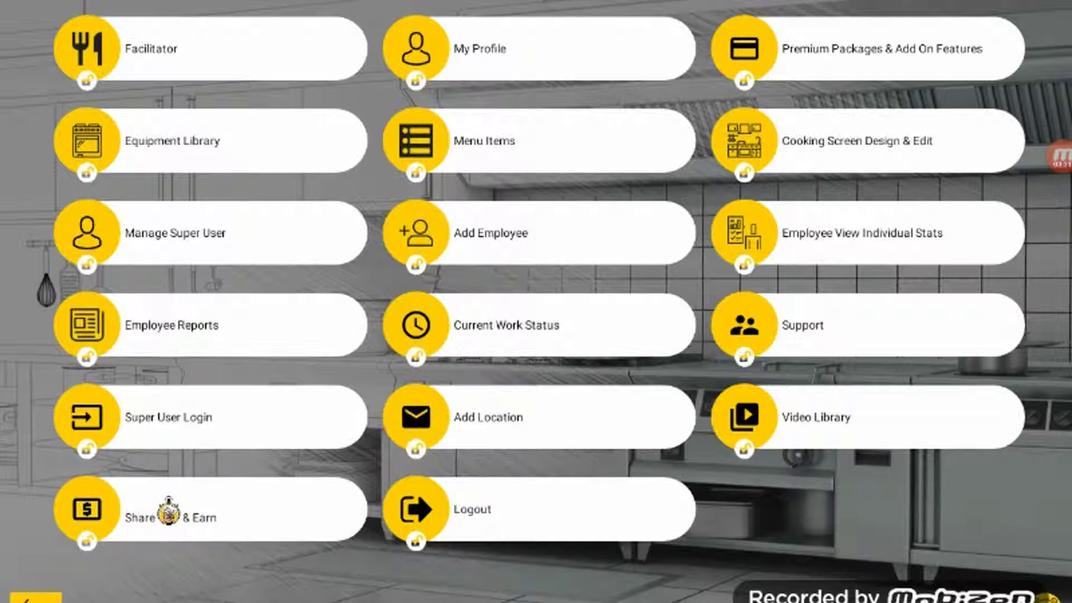
pyautogui.click(539, 49)
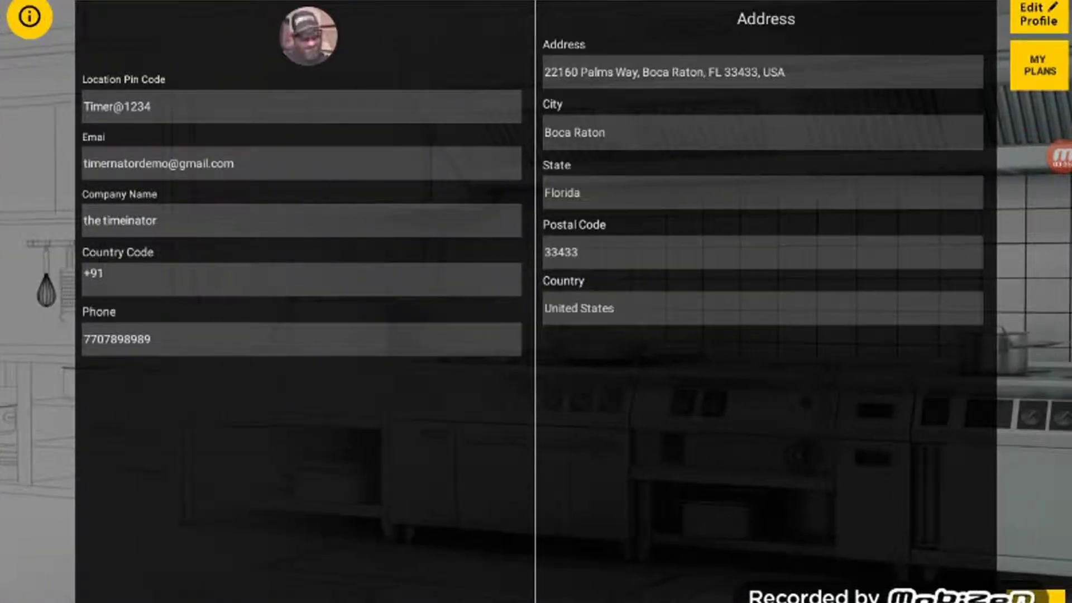
pyautogui.click(1039, 65)
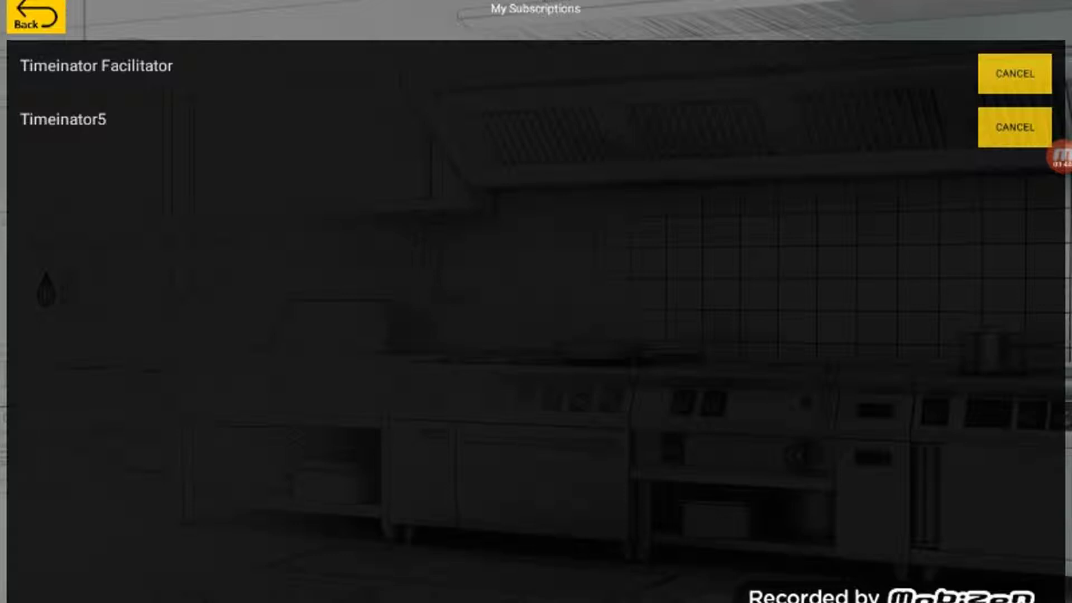
pyautogui.click(35, 16)
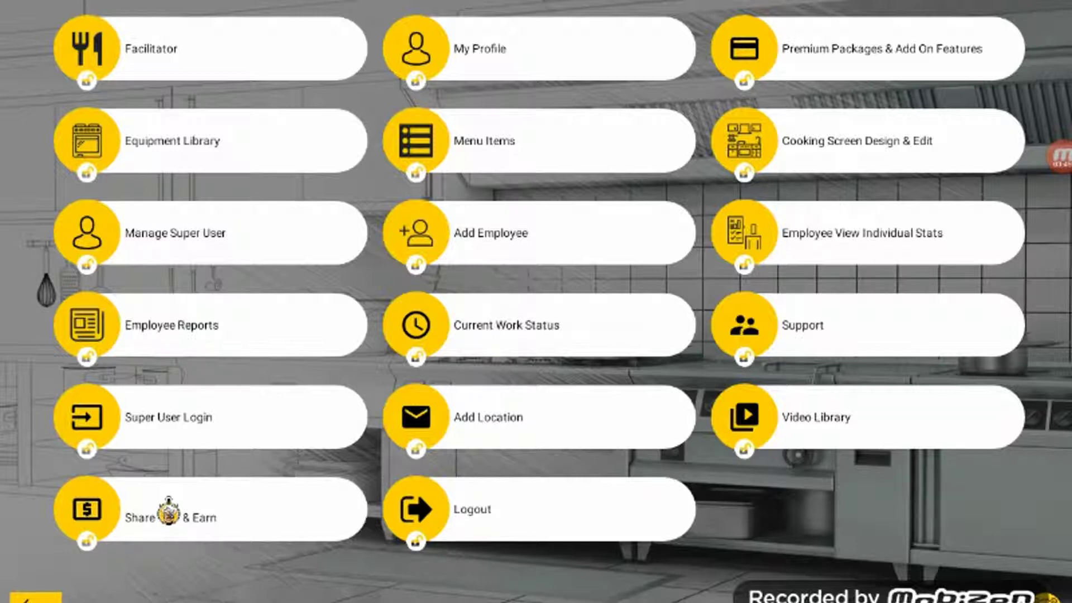
# Pick the Timeinator10 Premium plan and proceed to its payment screen.
pyautogui.click(867, 49)
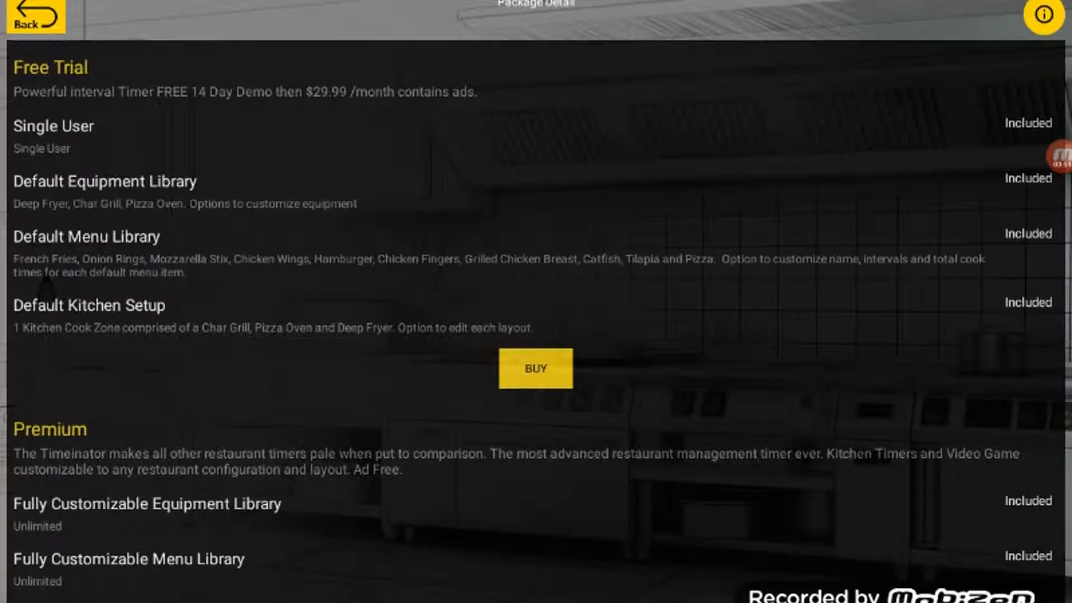
pyautogui.scroll(-3, 536, 336)
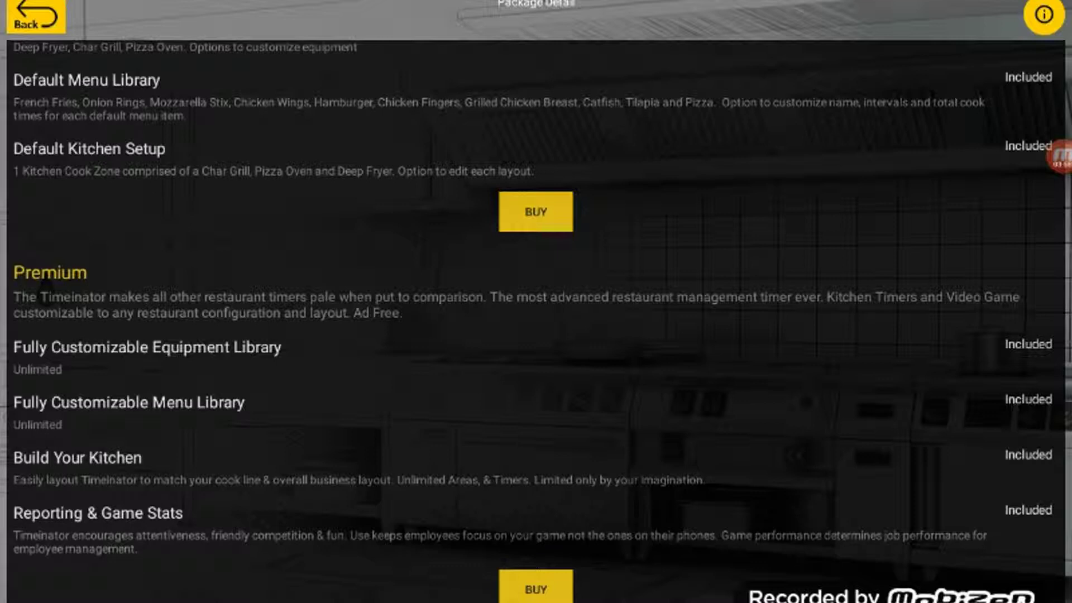
pyautogui.click(536, 588)
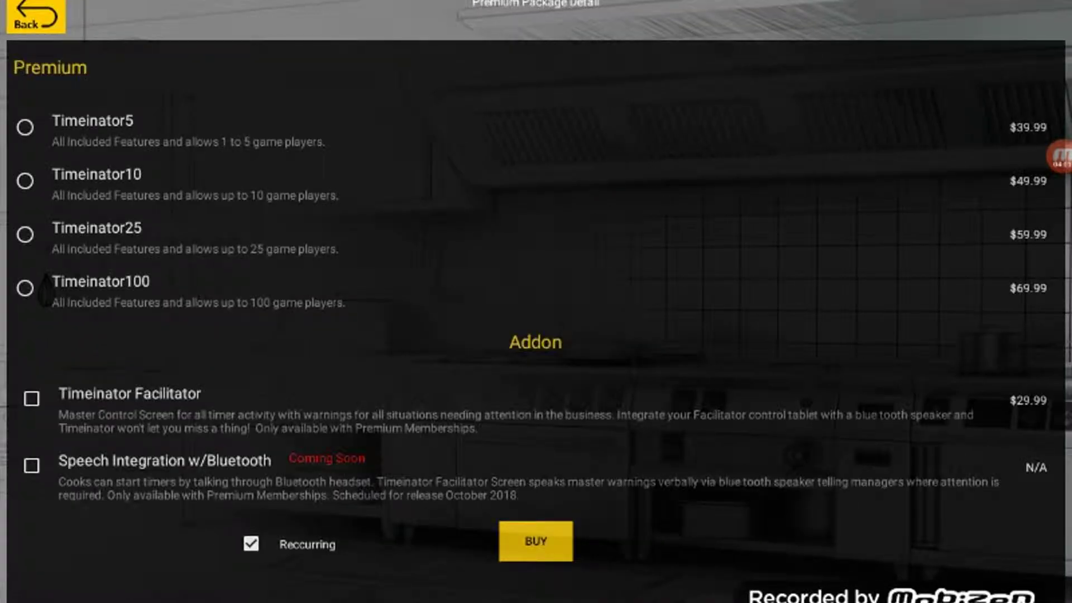
pyautogui.click(26, 181)
pyautogui.click(536, 540)
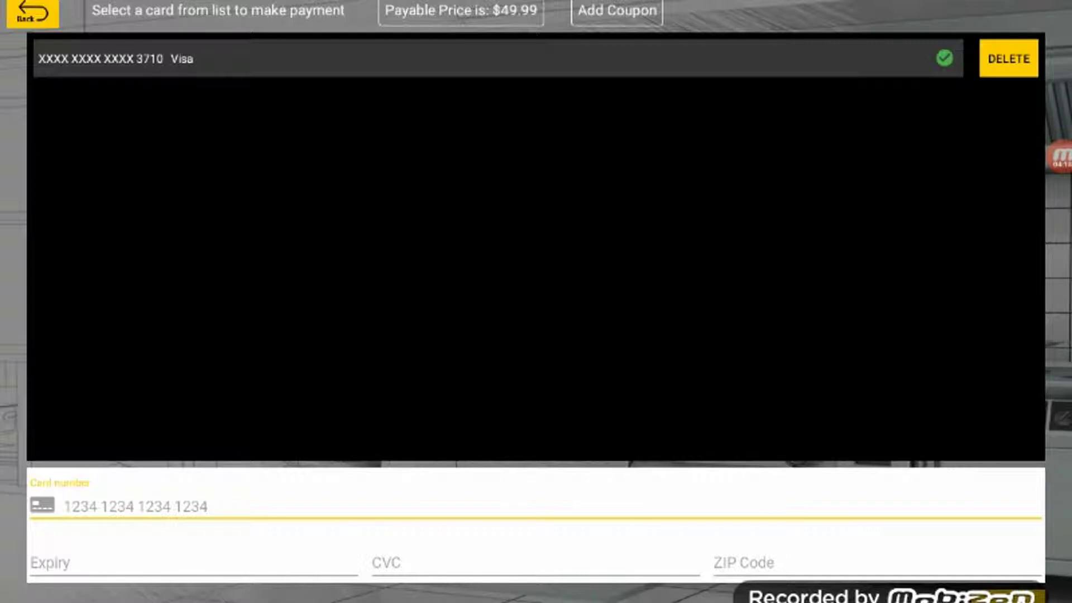
# Back out, retry with the Facilitator add-on ticked, and acknowledge the already-subscribed refusal.
pyautogui.click(33, 12)
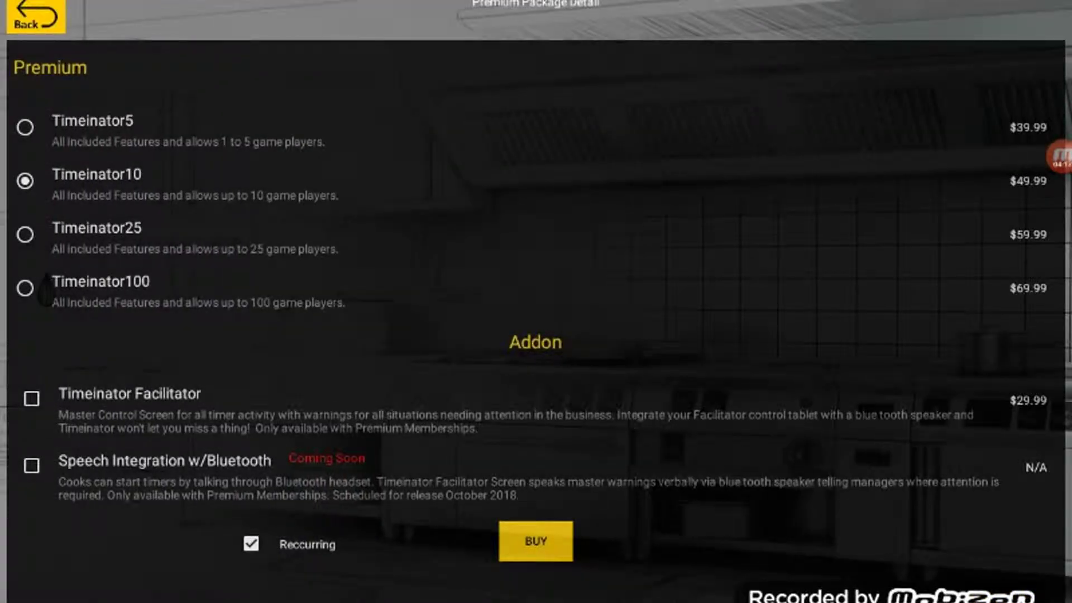
pyautogui.click(31, 398)
pyautogui.click(536, 541)
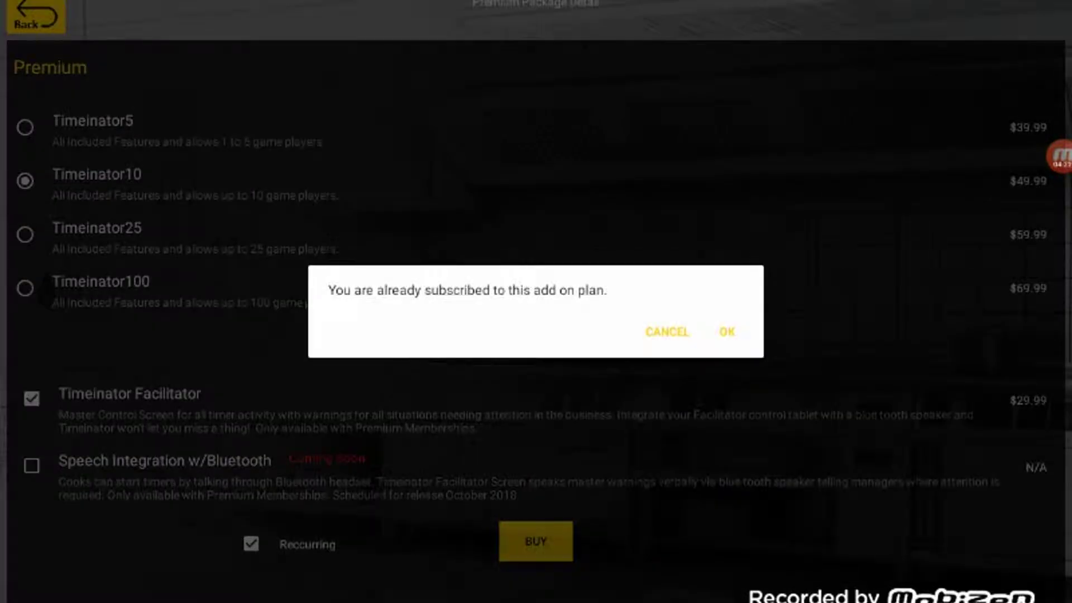
pyautogui.click(727, 332)
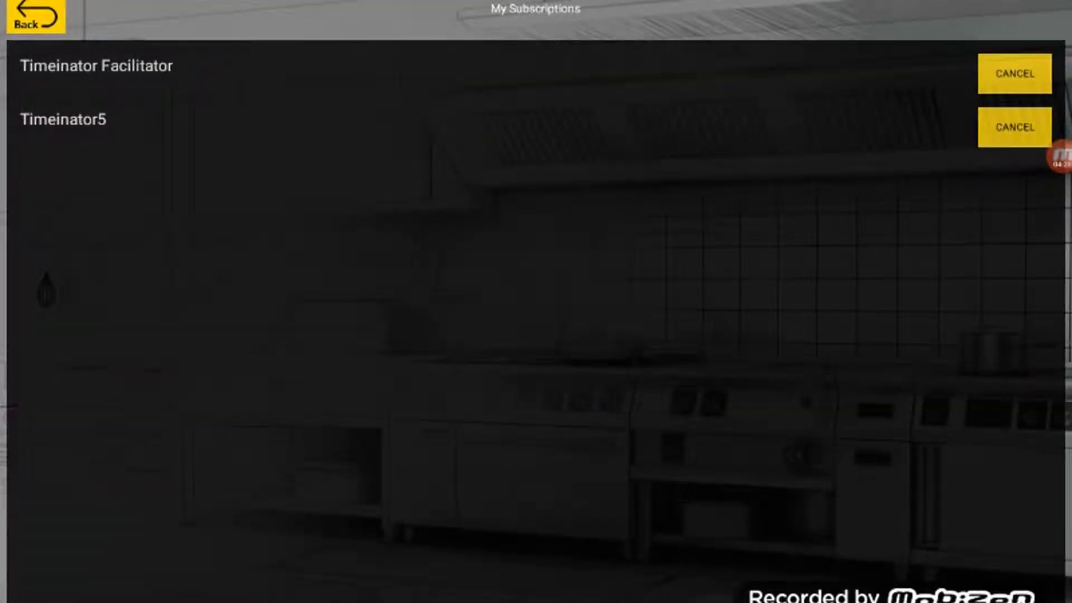
# Select the Timeinator10 plan alone from Premium Packages and proceed to payment.
pyautogui.click(35, 17)
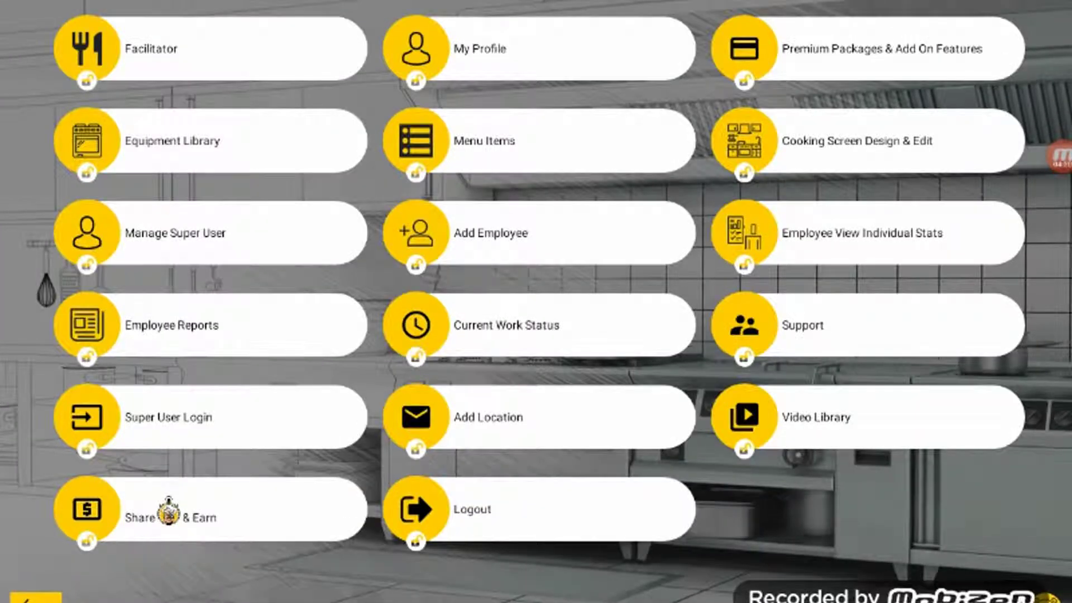
pyautogui.click(867, 49)
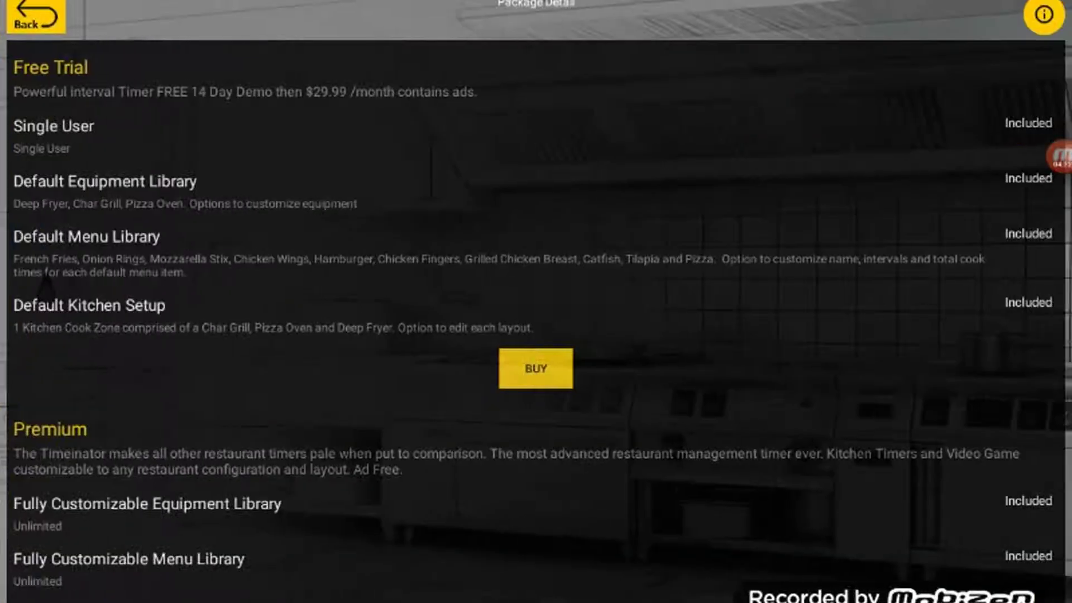
pyautogui.scroll(-2, 537, 336)
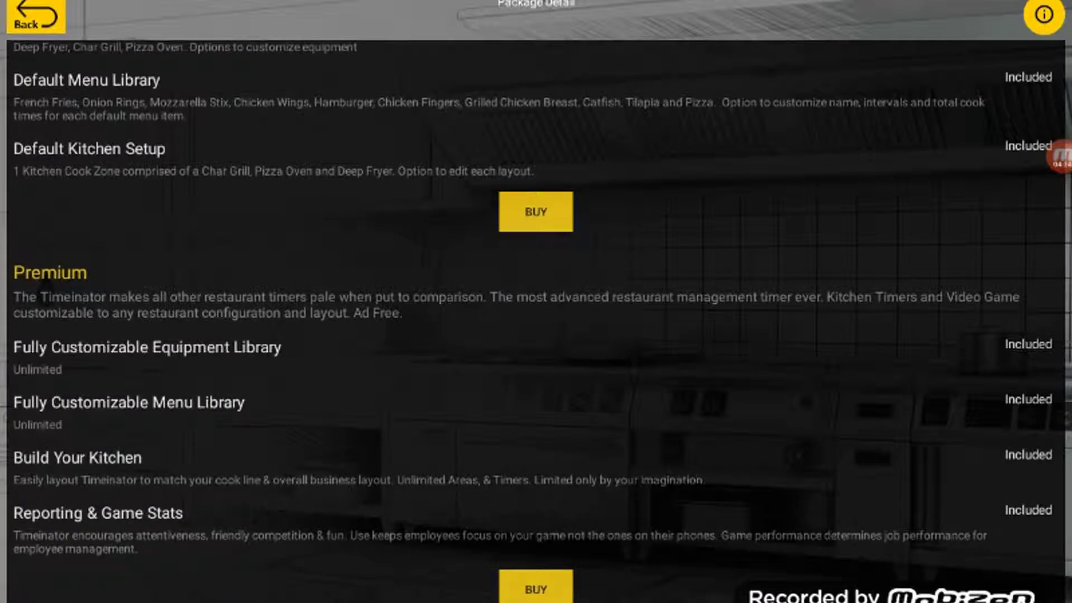
pyautogui.click(537, 589)
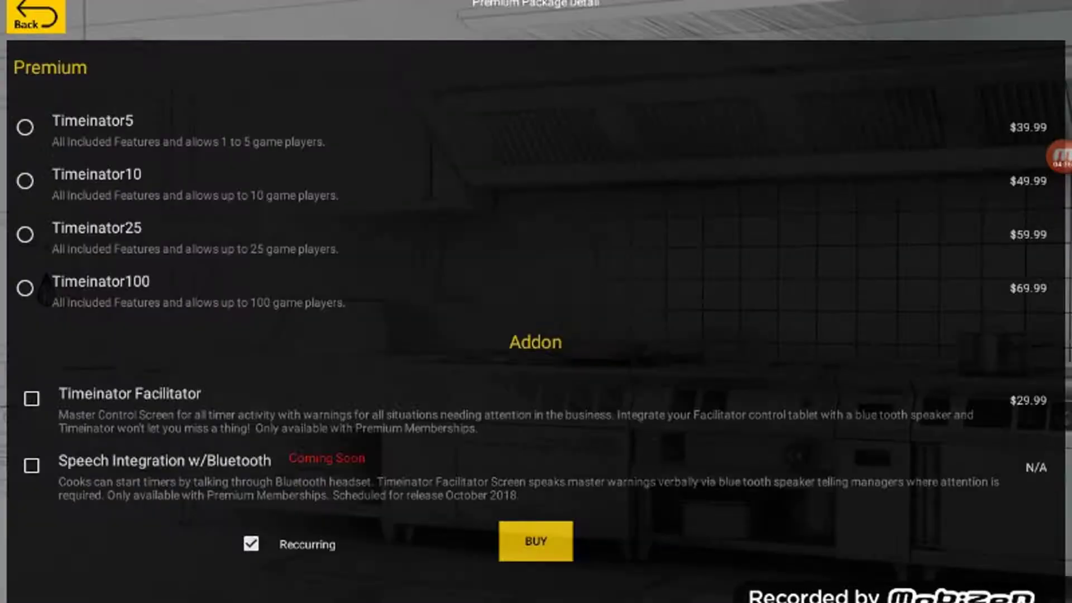
pyautogui.click(25, 181)
pyautogui.click(536, 541)
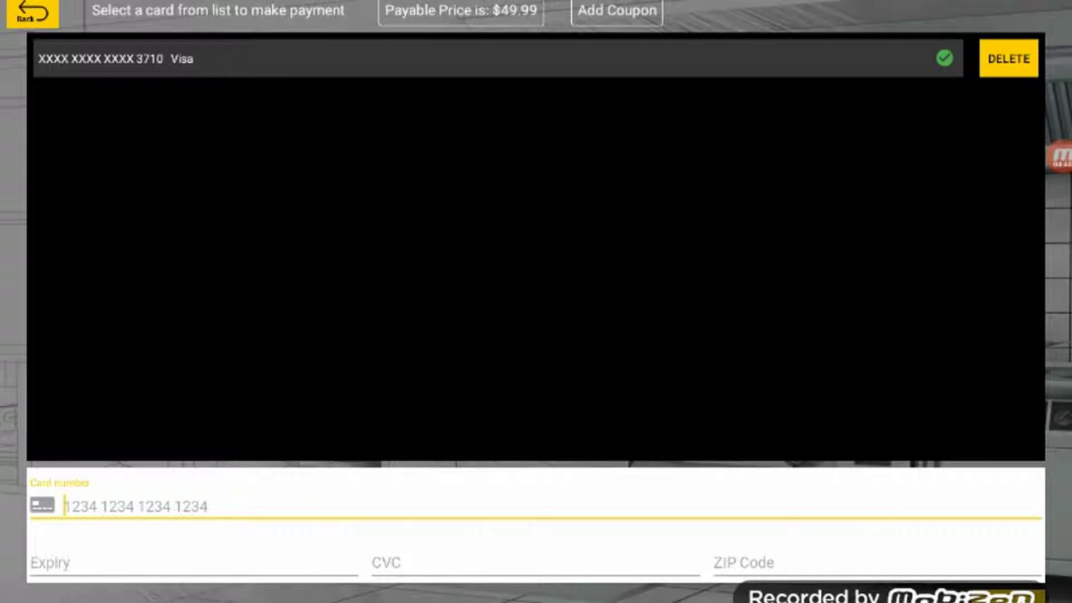
pyautogui.click(499, 59)
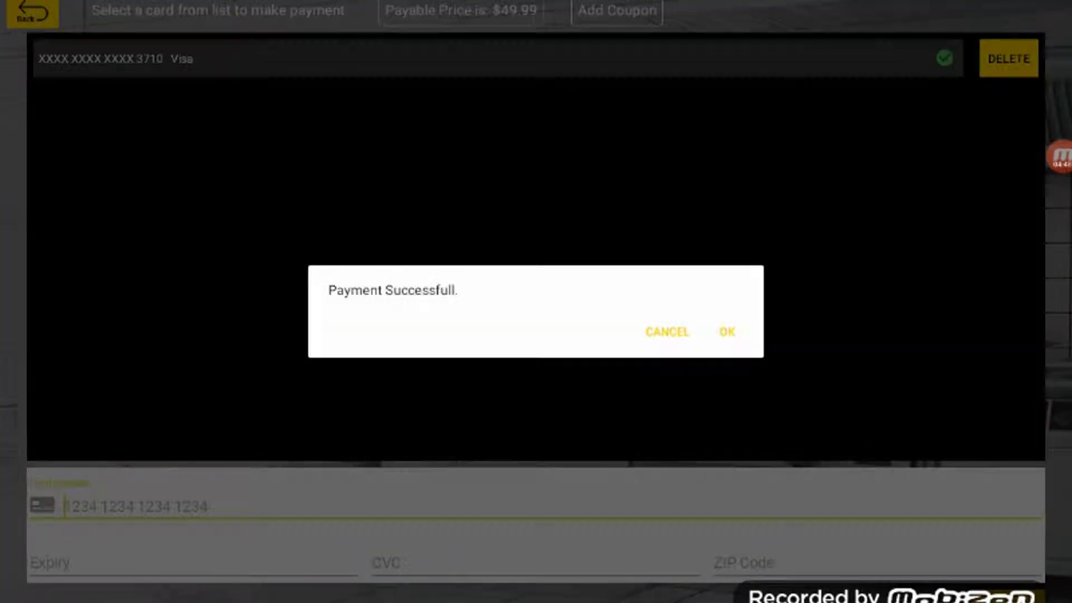
pyautogui.click(727, 332)
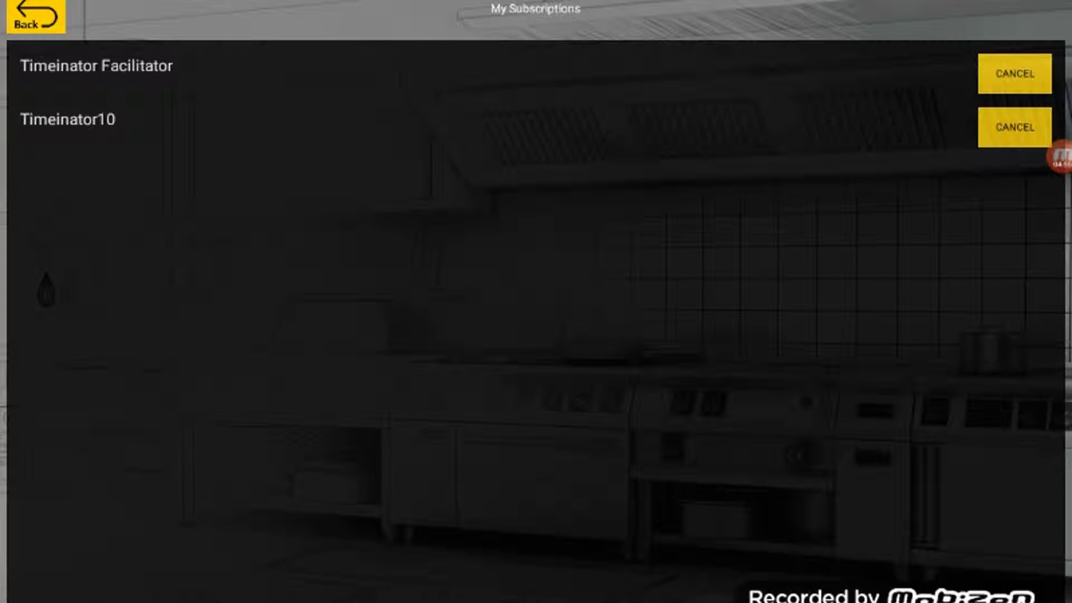
# Leave My Subscriptions, still listing Facilitator and Timeinator10, for the main menu.
pyautogui.click(35, 16)
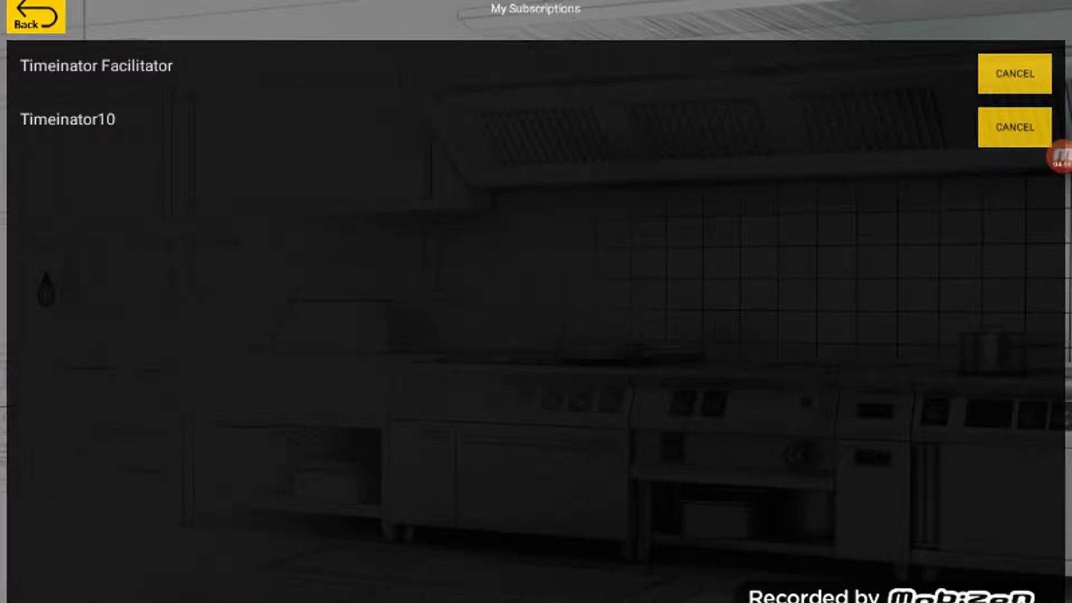